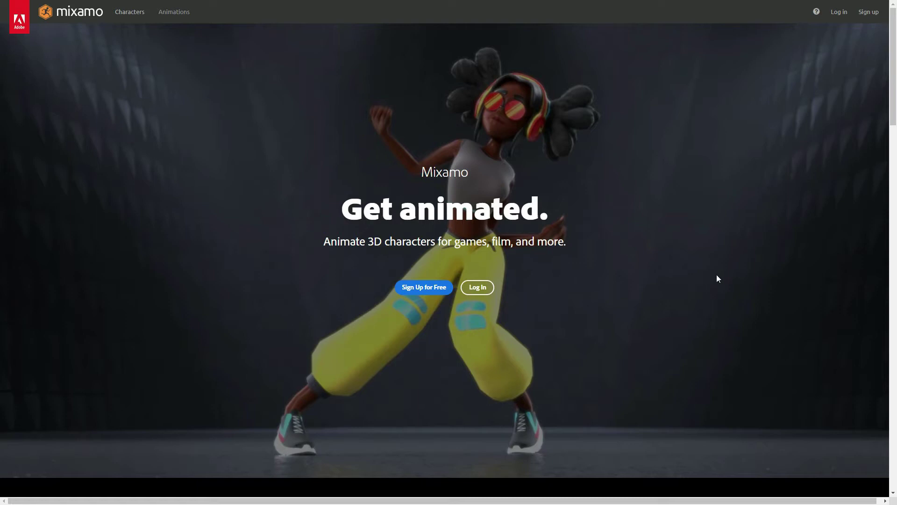
# Log in, upload the Shark Boy Baby Blue character for auto-rigging, and accept its front-facing orientation
pyautogui.click(579, 272)
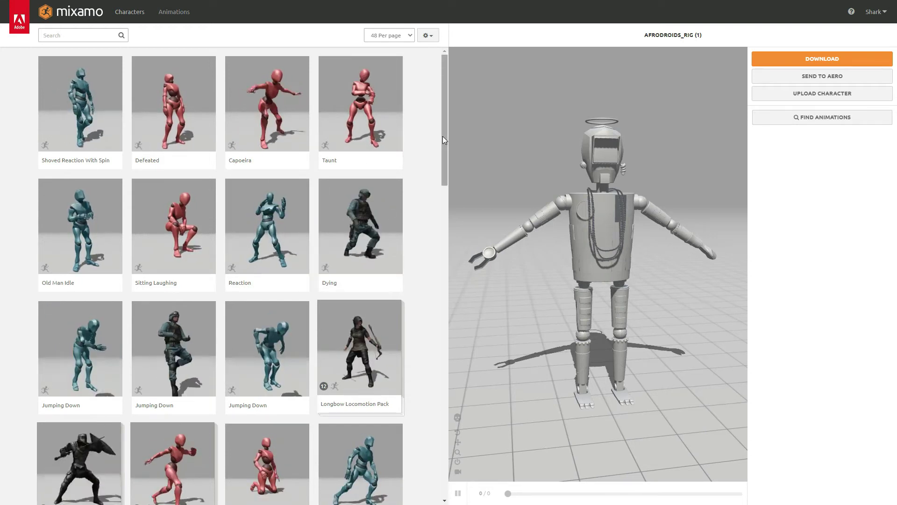
pyautogui.click(828, 93)
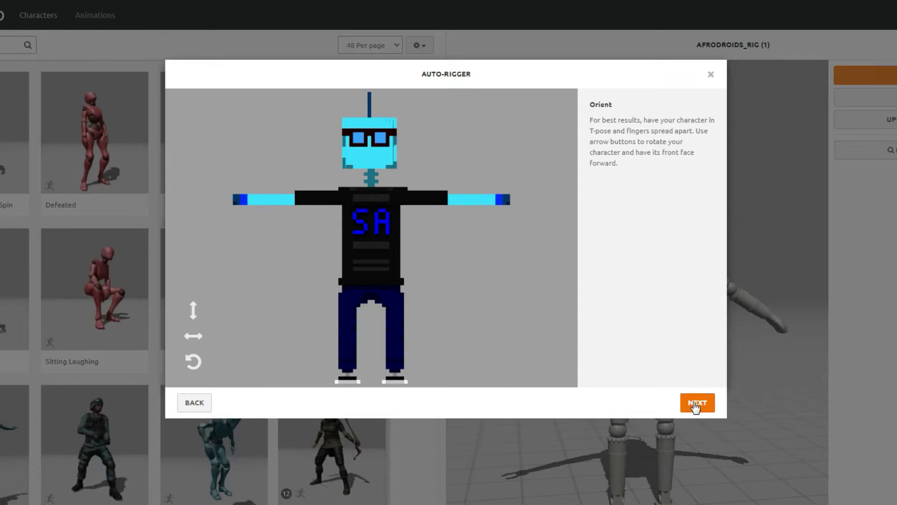
pyautogui.click(695, 403)
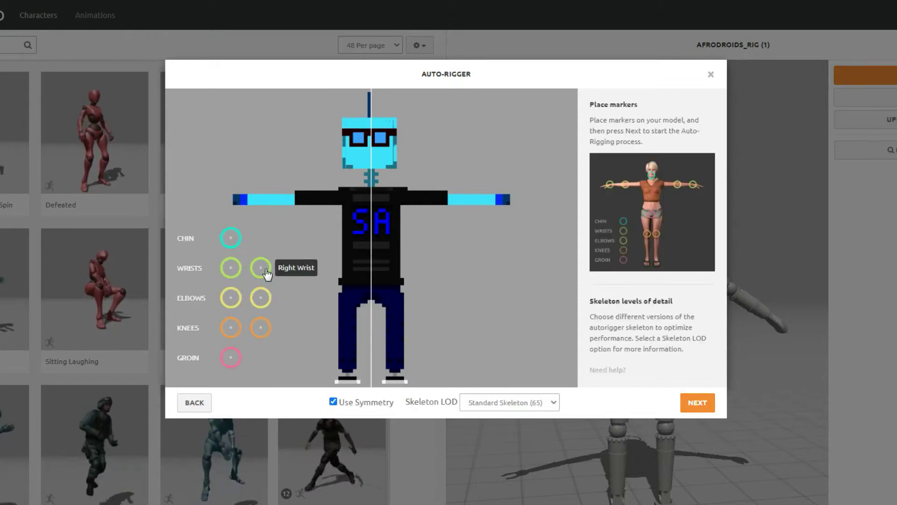
# Place the rigging markers on the character's wrists, chin, elbows, knees and groin, with symmetry on
pyautogui.moveTo(262, 270)
pyautogui.mouseDown()
pyautogui.moveTo(320, 251)
pyautogui.moveTo(299, 199)
pyautogui.moveTo(233, 216)
pyautogui.mouseUp()
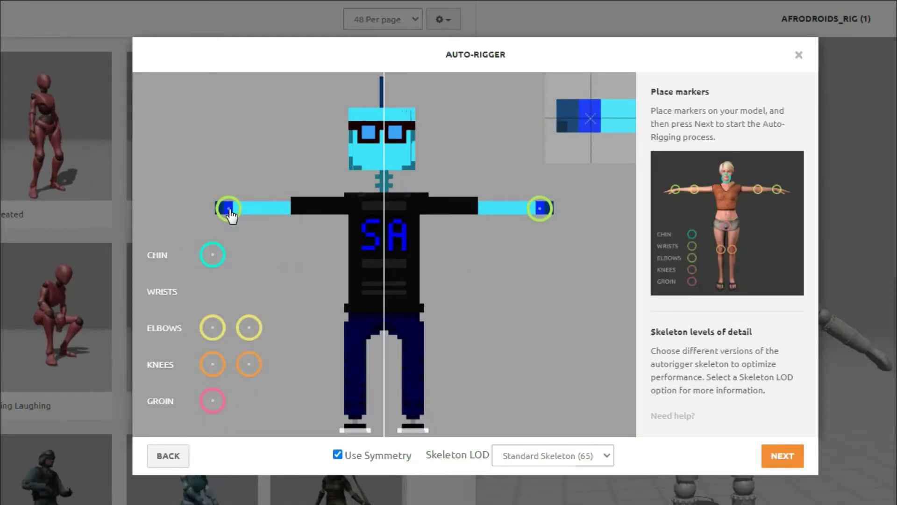
pyautogui.moveTo(212, 255)
pyautogui.mouseDown()
pyautogui.moveTo(303, 248)
pyautogui.moveTo(386, 177)
pyautogui.mouseUp()
pyautogui.moveTo(213, 327)
pyautogui.mouseDown()
pyautogui.moveTo(313, 234)
pyautogui.moveTo(292, 213)
pyautogui.mouseUp()
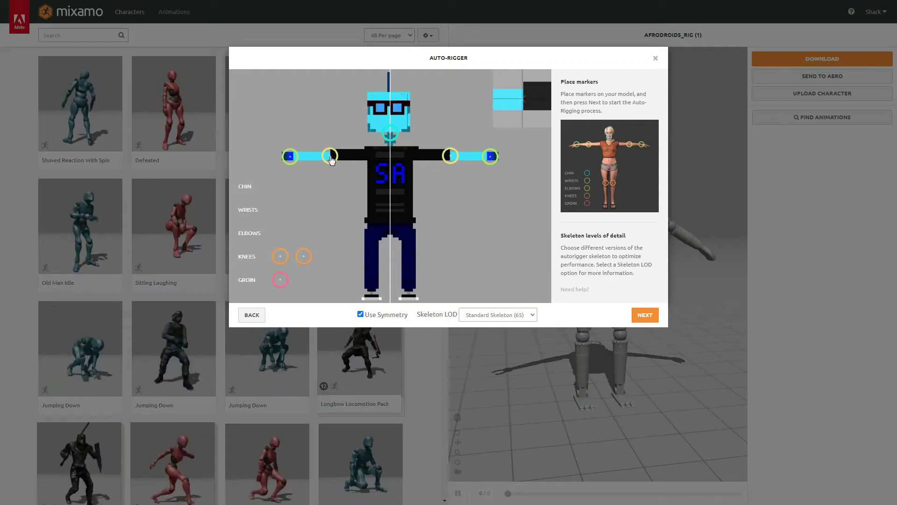
pyautogui.moveTo(280, 256); pyautogui.dragTo(373, 258)
pyautogui.moveTo(281, 279); pyautogui.dragTo(390, 226)
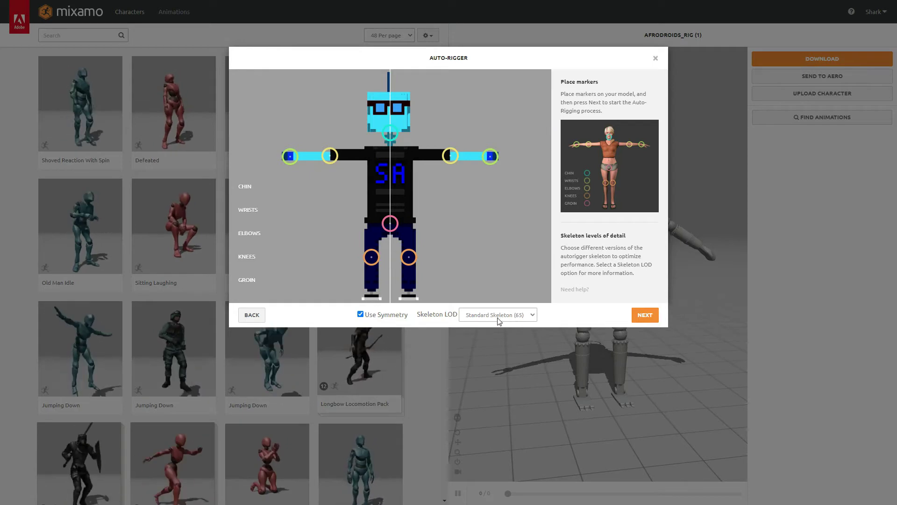
# Set the skeleton level of detail to No Fingers (25) and run the auto-rigging
pyautogui.click(503, 321)
pyautogui.click(486, 346)
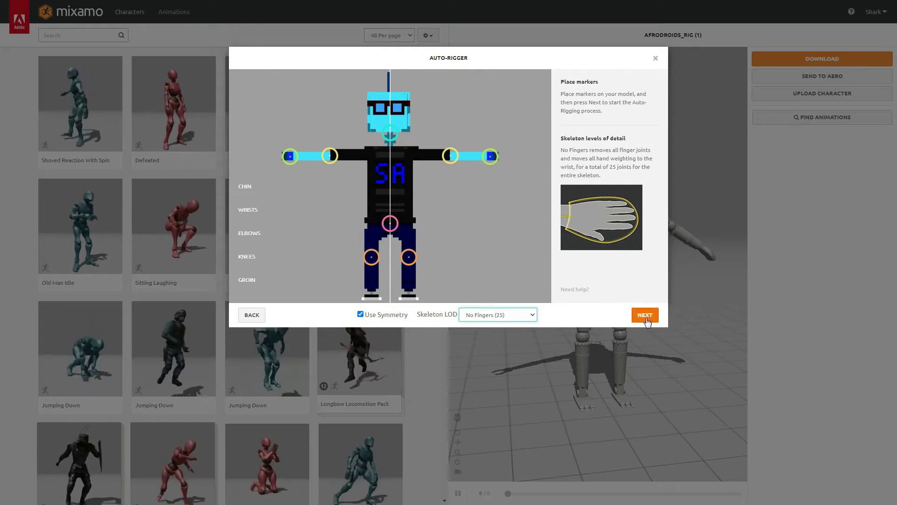
pyautogui.click(645, 316)
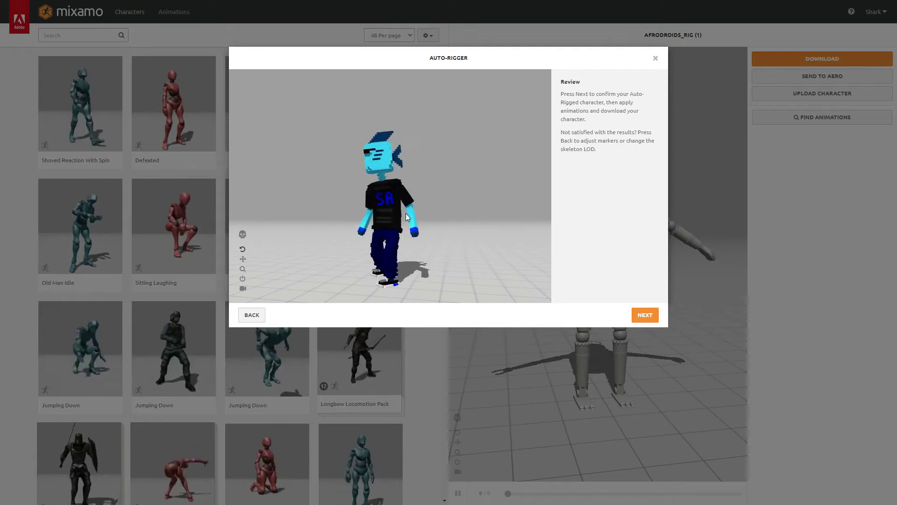
# Review the rigged character from another angle and accept it as the replacement for the current character
pyautogui.moveTo(405, 213); pyautogui.dragTo(437, 189)
pyautogui.click(645, 314)
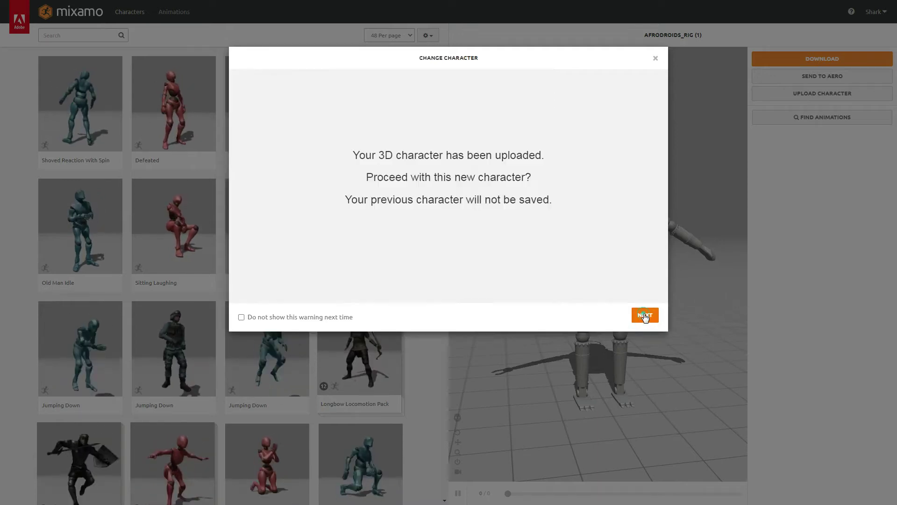
pyautogui.click(645, 315)
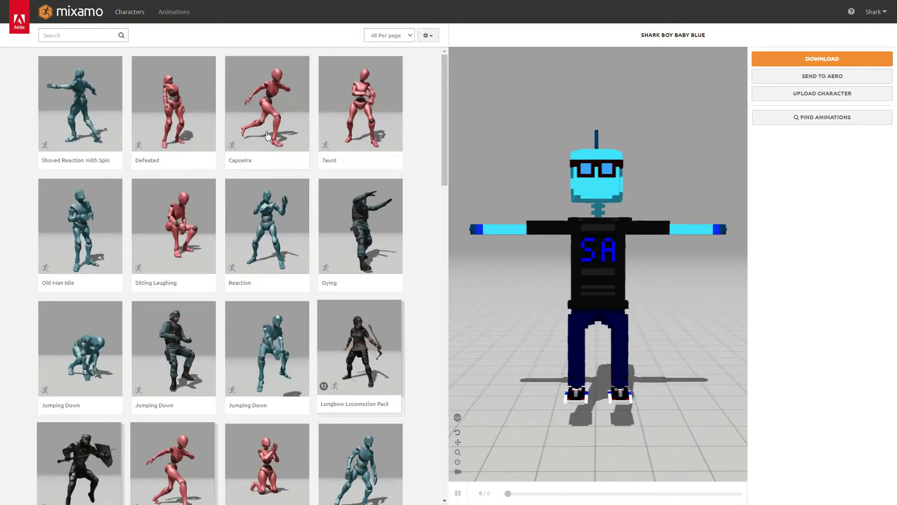
# Filter the animation library to the Dance genre
pyautogui.click(111, 34)
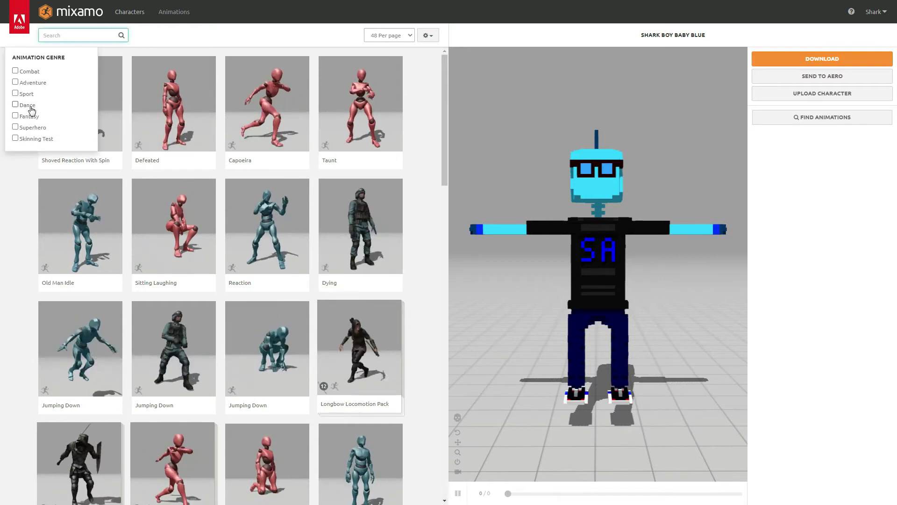
pyautogui.click(15, 104)
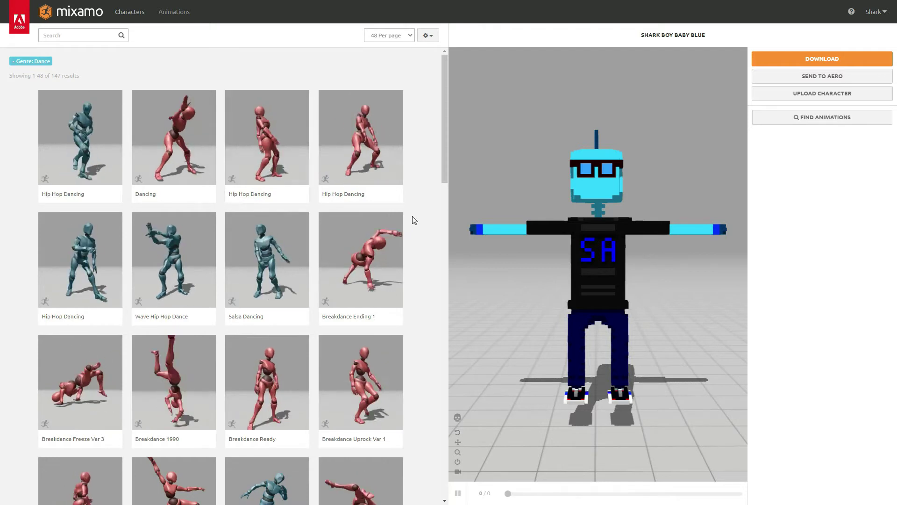
pyautogui.moveTo(443, 109); pyautogui.dragTo(452, 119)
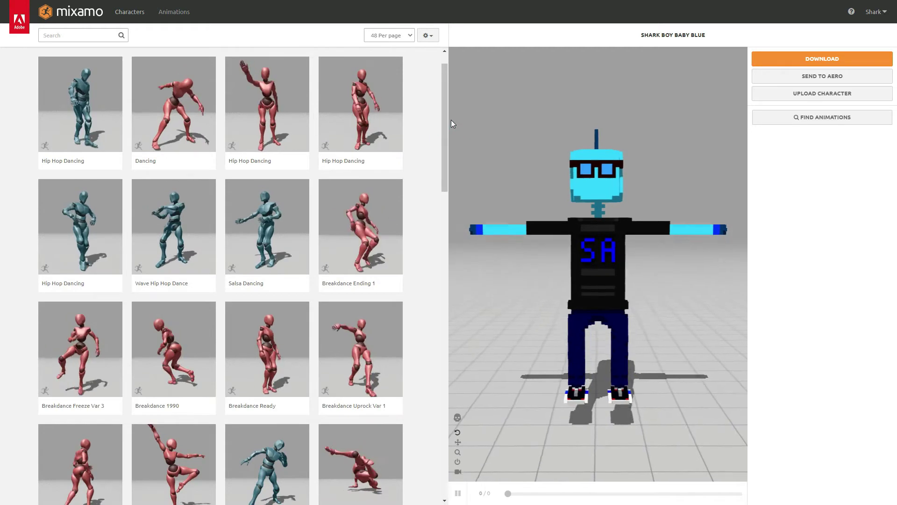
# Try Breakdance Uprock Var 1 on the character, replace it with the second-row Hip Hop Dancing animation, and inspect the motion from several angles
pyautogui.click(364, 333)
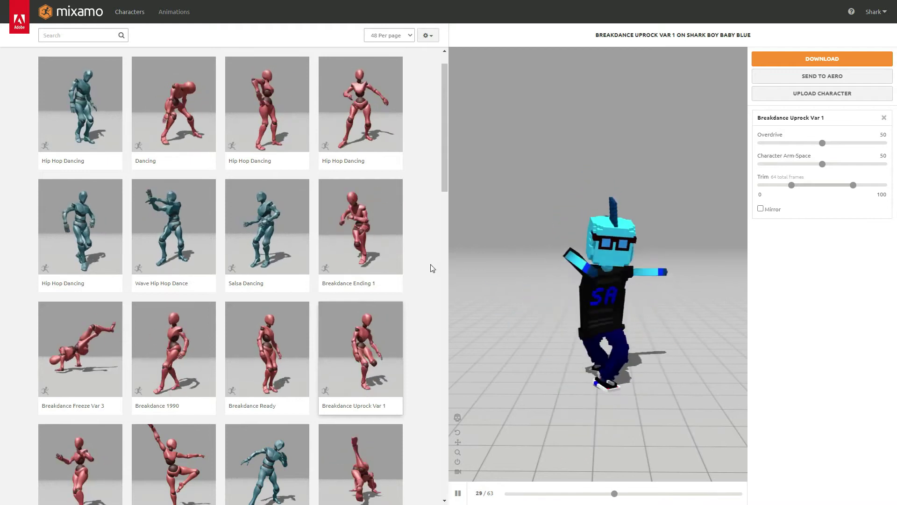
pyautogui.click(91, 246)
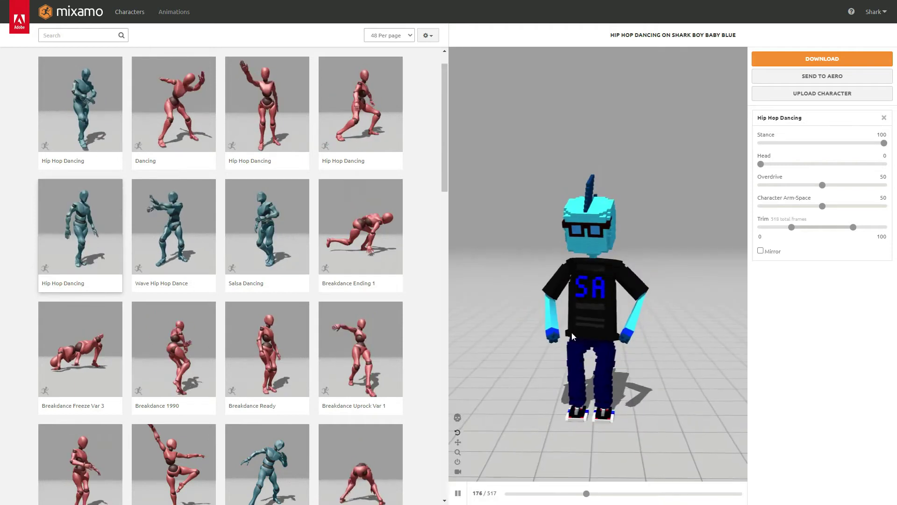
pyautogui.moveTo(571, 333); pyautogui.dragTo(572, 356)
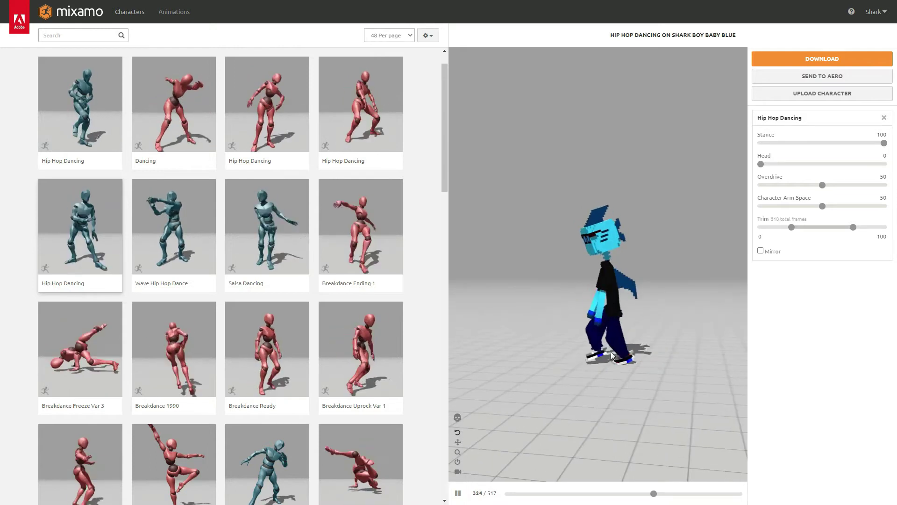
pyautogui.moveTo(663, 344)
pyautogui.mouseDown()
pyautogui.moveTo(651, 347)
pyautogui.moveTo(667, 347)
pyautogui.mouseUp()
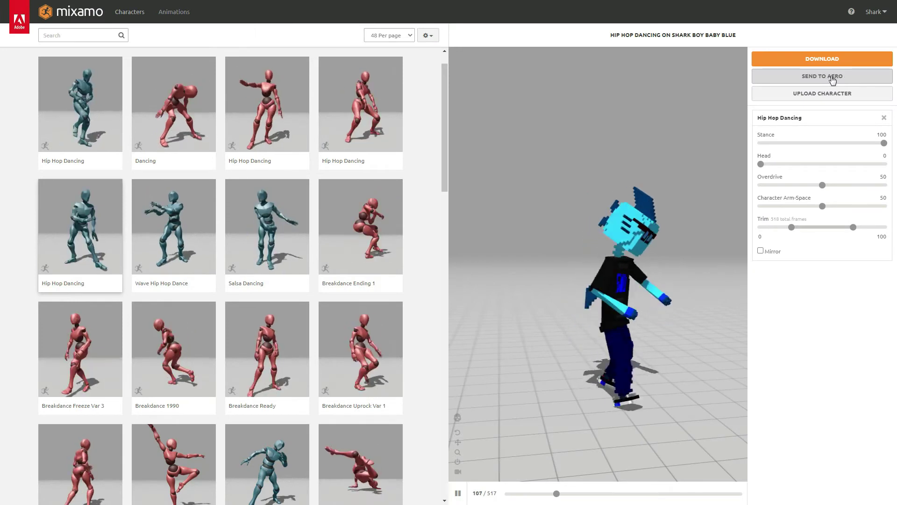
# Send the character with its Hip Hop Dancing animation to Adobe Aero
pyautogui.click(830, 82)
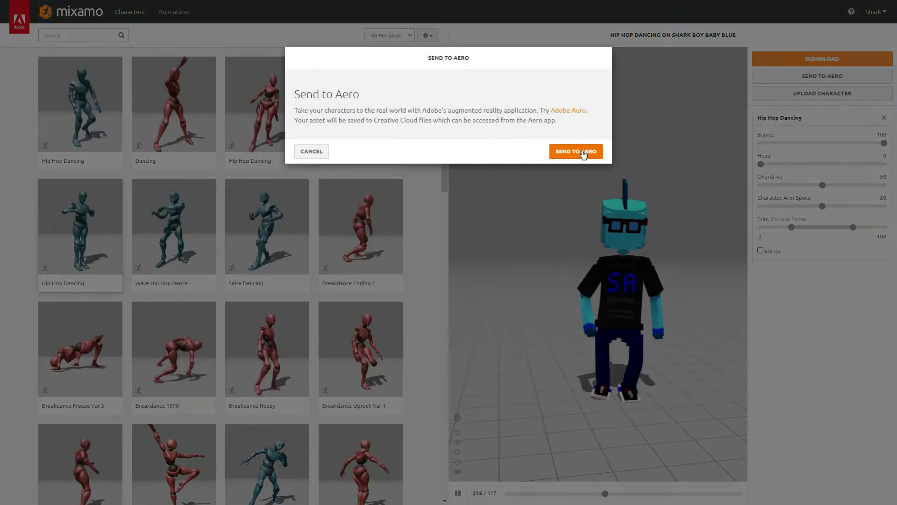
pyautogui.click(582, 150)
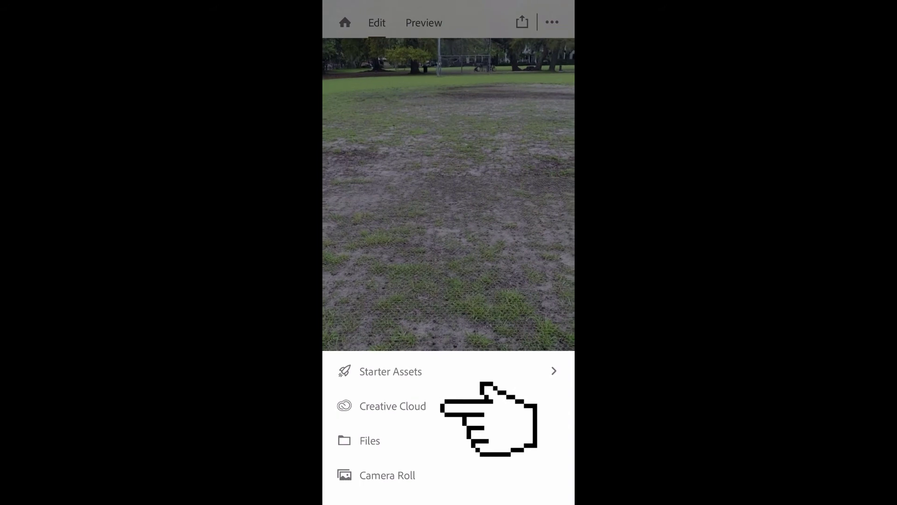
# In the Adobe Aero mobile app, import Hip Hop Dancing_2.glb from Creative Cloud and place it on the ground
pyautogui.click(393, 406)
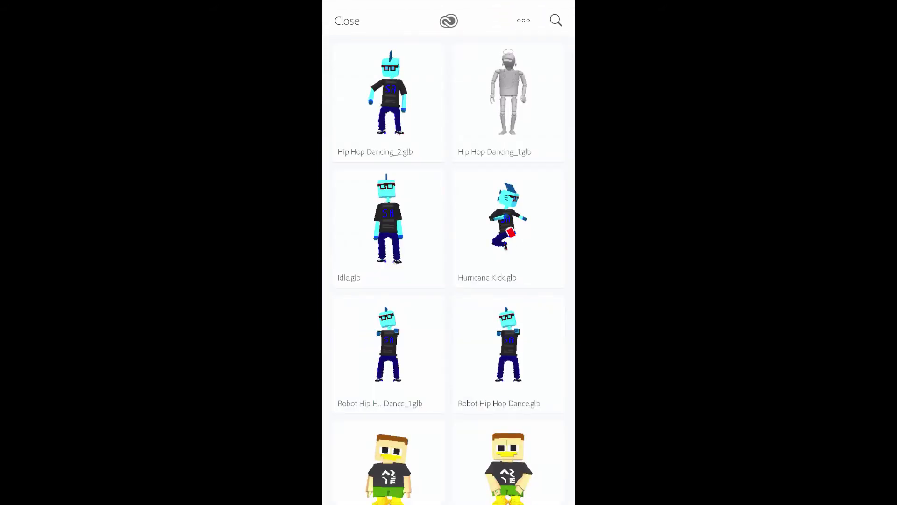
pyautogui.click(428, 132)
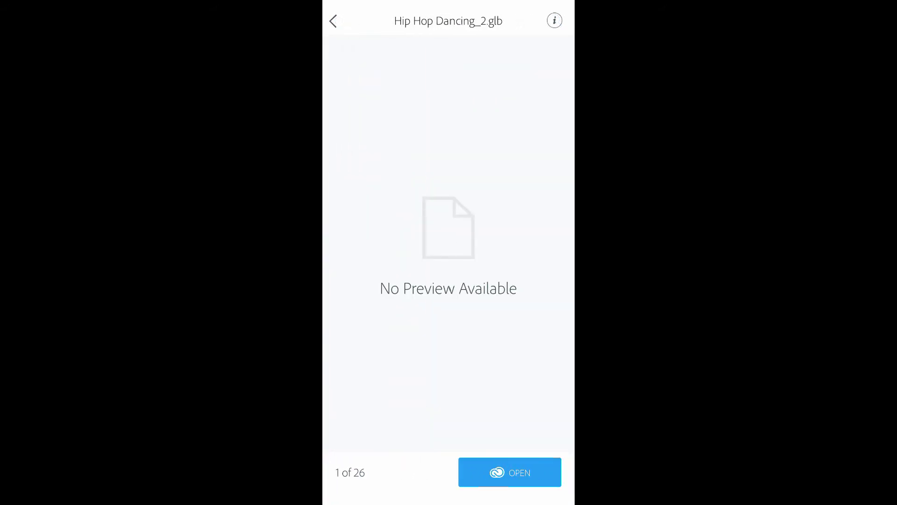
pyautogui.click(512, 460)
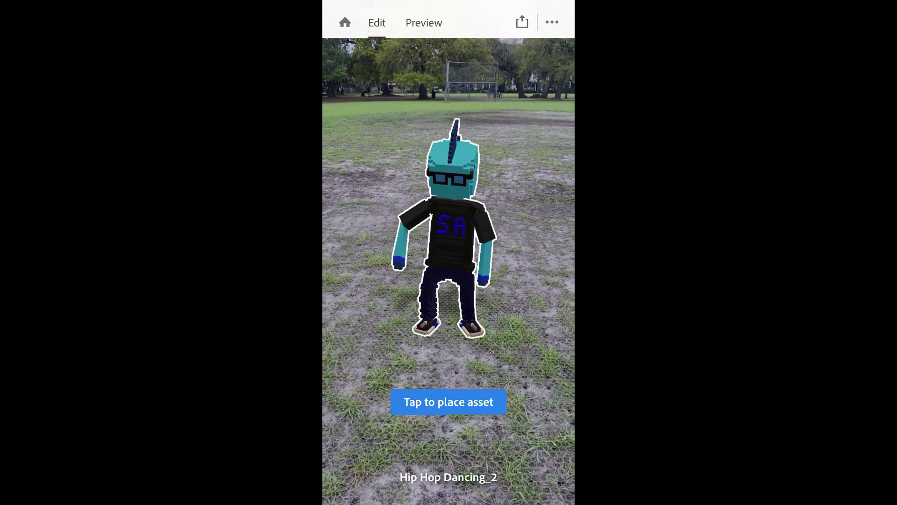
pyautogui.click(408, 334)
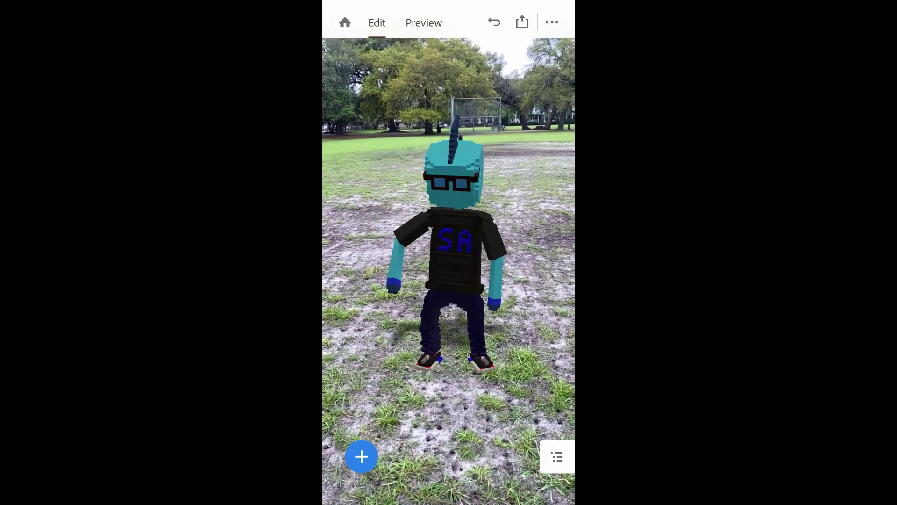
# Give the placed character a Start trigger with a Play animation action
pyautogui.click(408, 334)
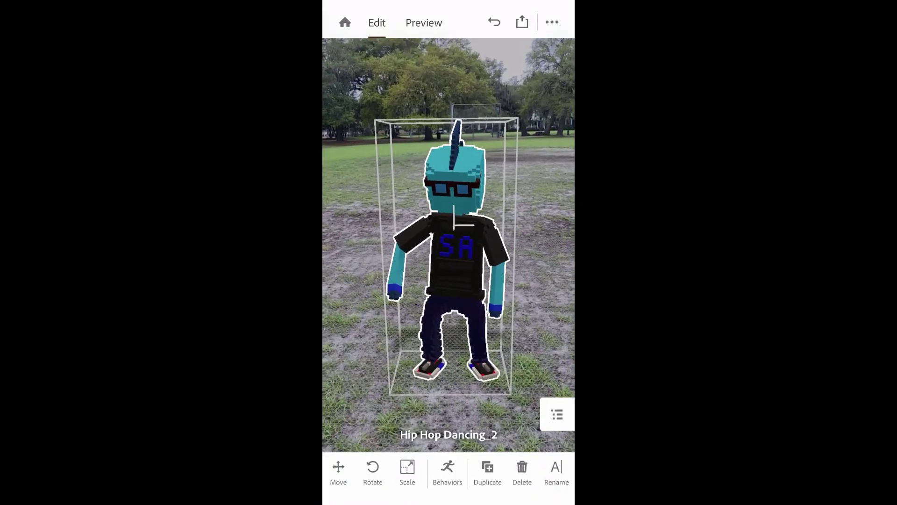
pyautogui.click(448, 467)
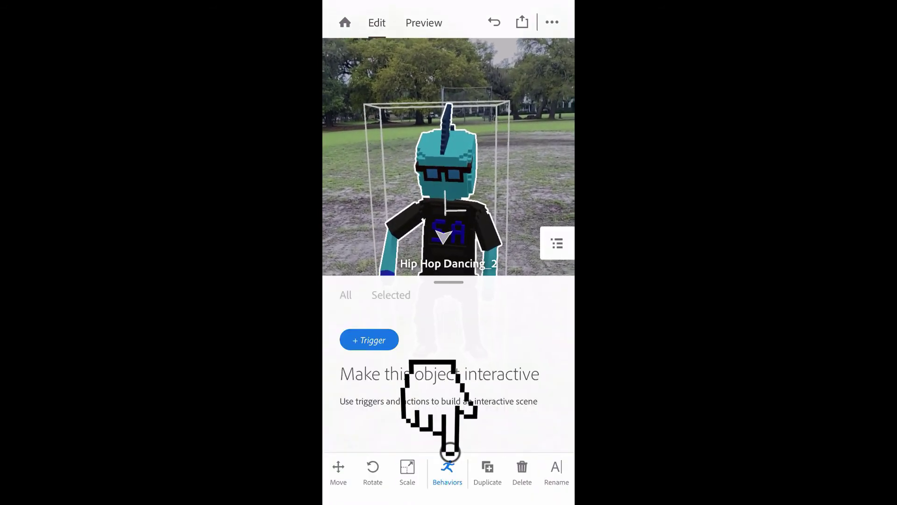
pyautogui.click(366, 344)
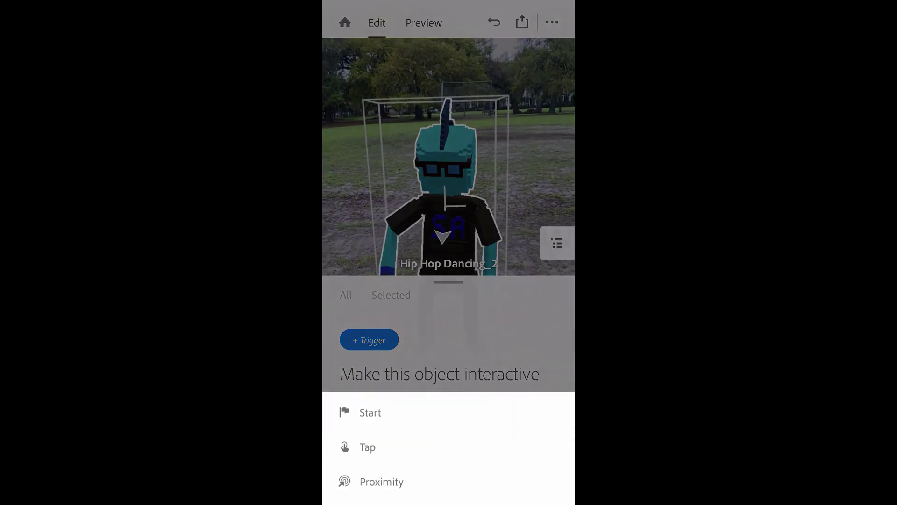
pyautogui.click(367, 408)
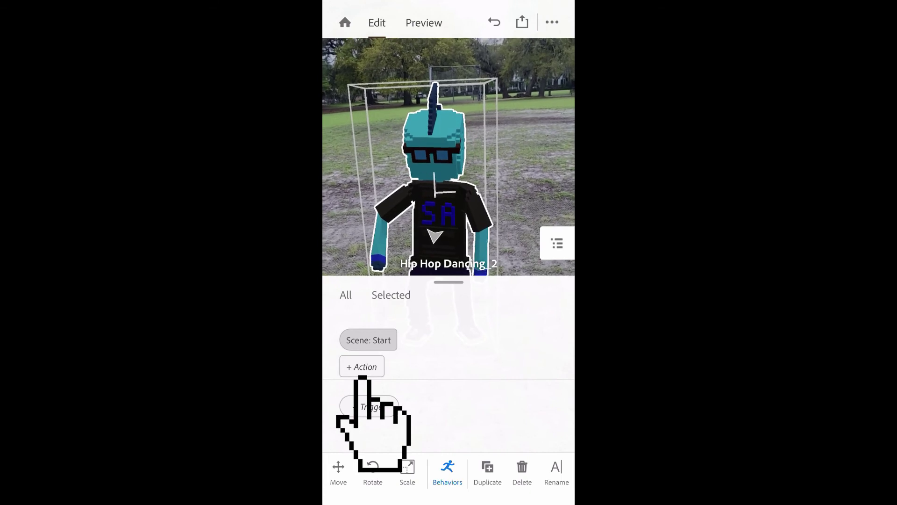
pyautogui.click(362, 369)
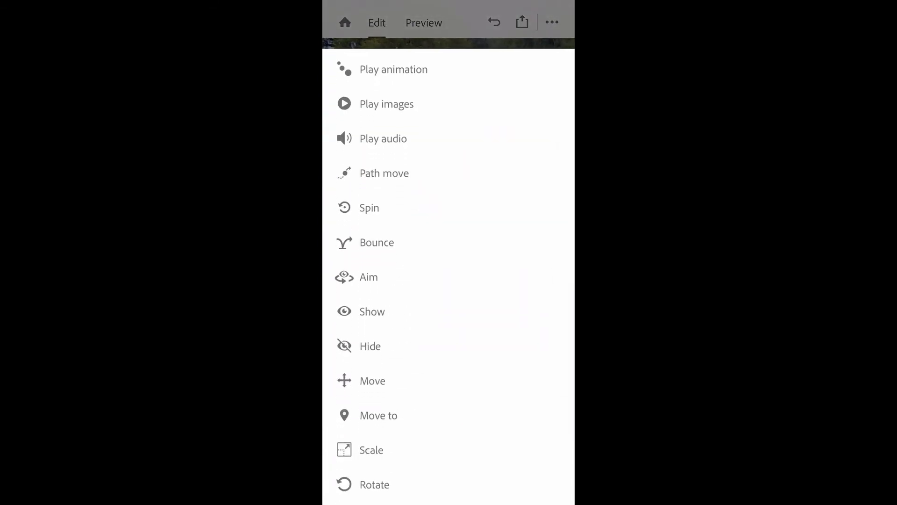
pyautogui.click(366, 80)
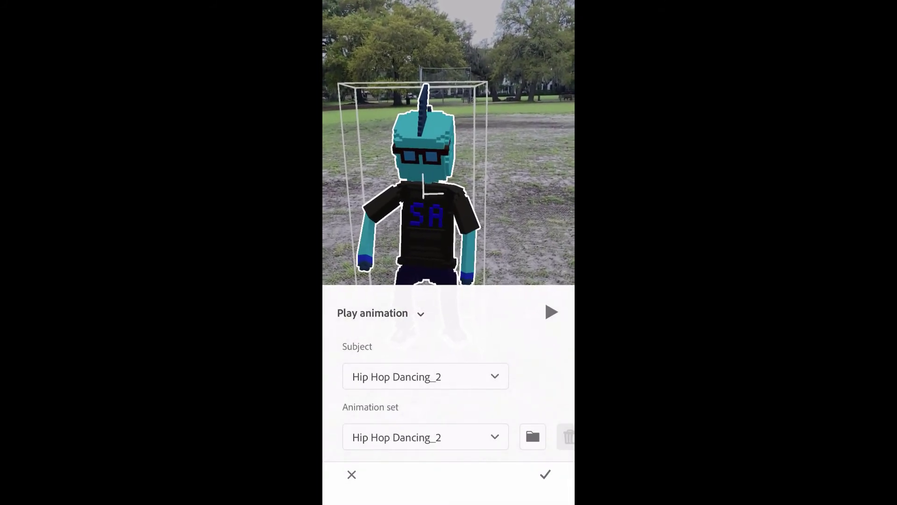
# Set the Play animation action to repeat infinitely, save it, and preview the scene
pyautogui.scroll(-5, 448, 374)
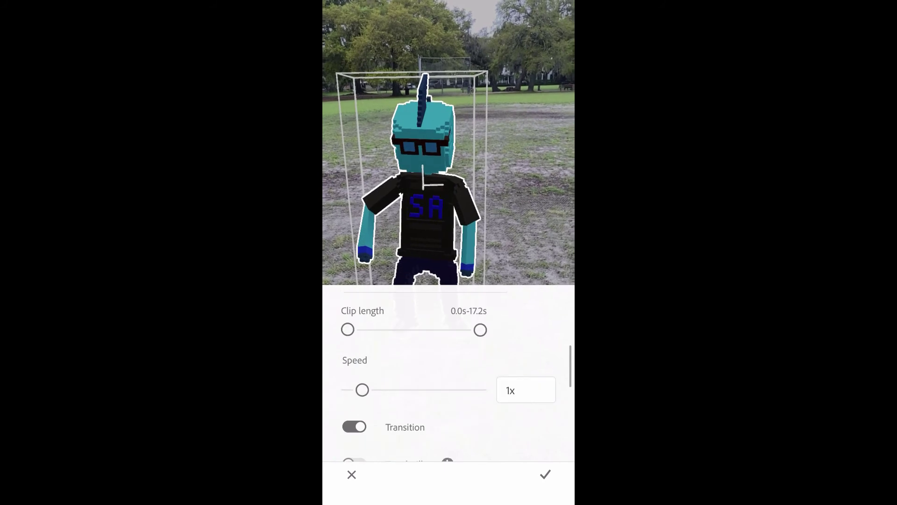
pyautogui.scroll(-5, 448, 374)
pyautogui.click(360, 371)
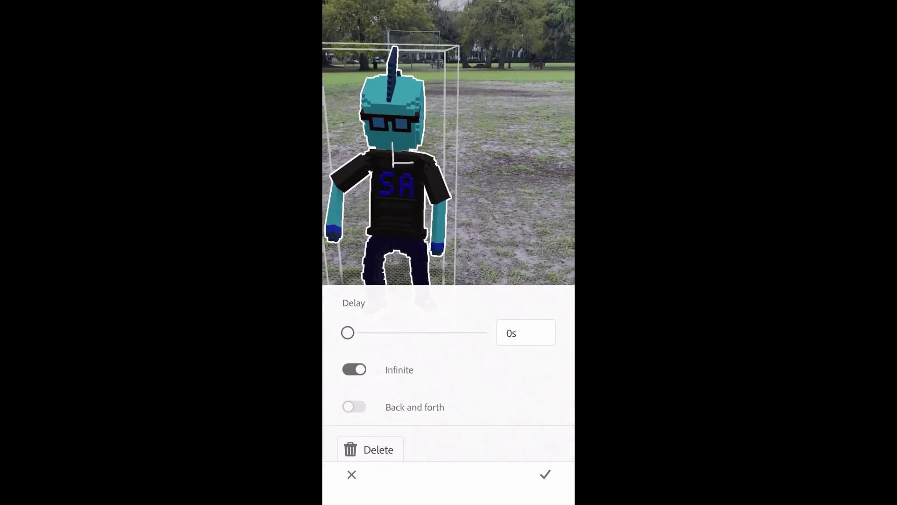
pyautogui.click(546, 475)
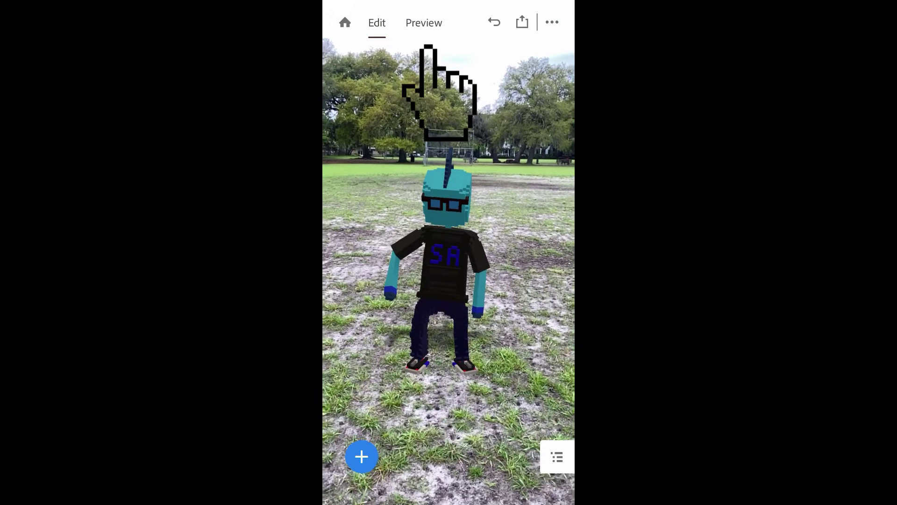
pyautogui.click(424, 24)
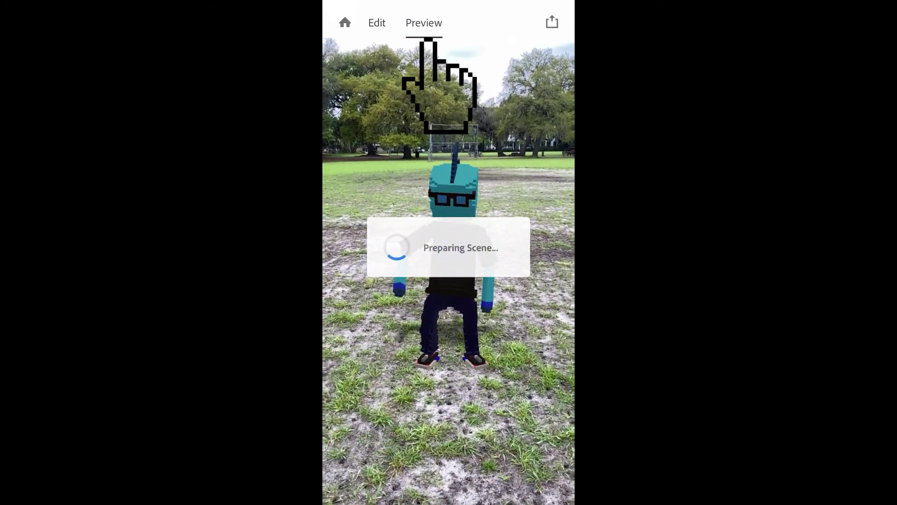